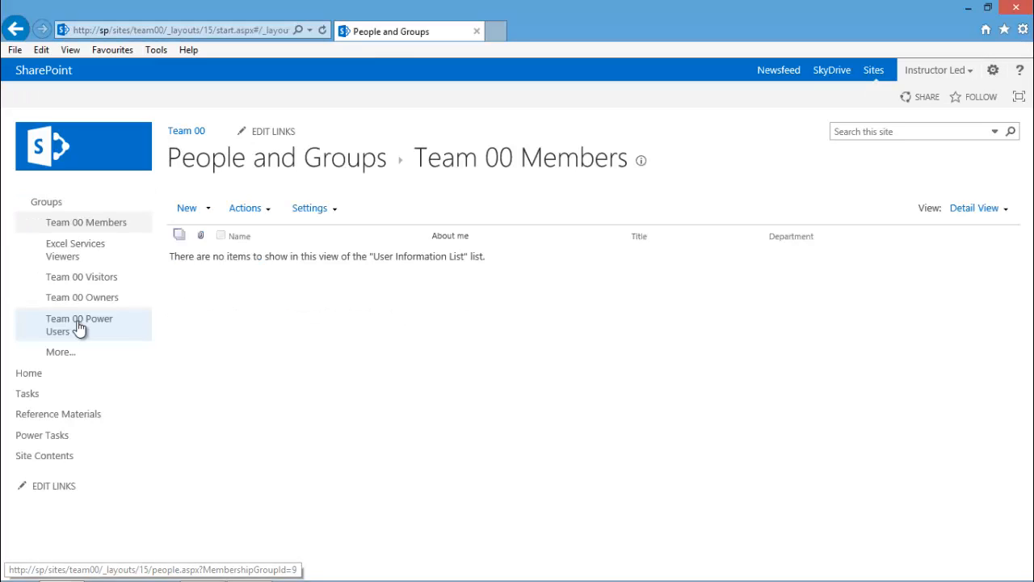
- Review the members of the Team 00 Power Users group and the Power Tasks list, ending on the site's home page
{"action": "left_click", "coordinate": [78, 326]}
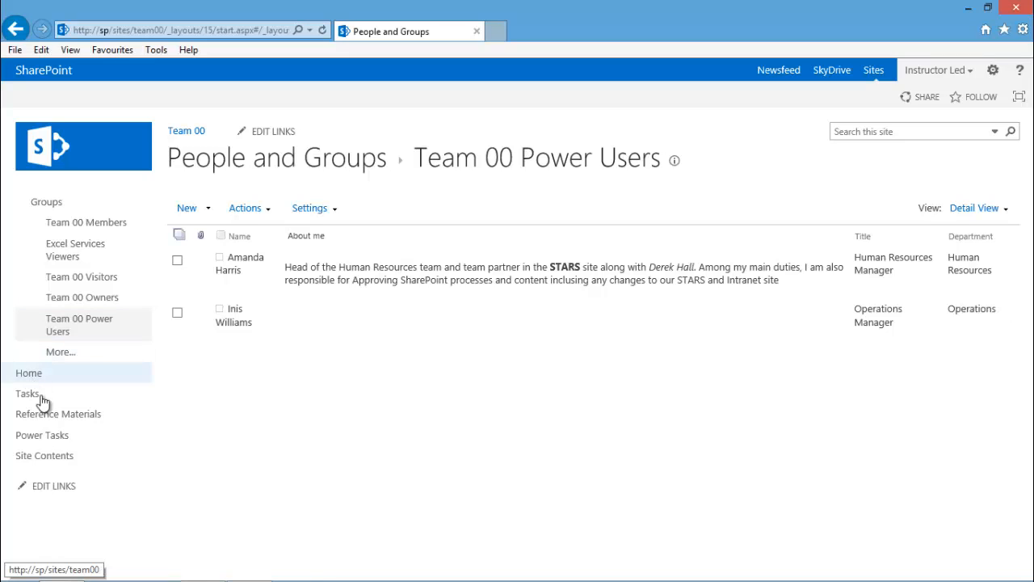
{"action": "left_click", "coordinate": [36, 441]}
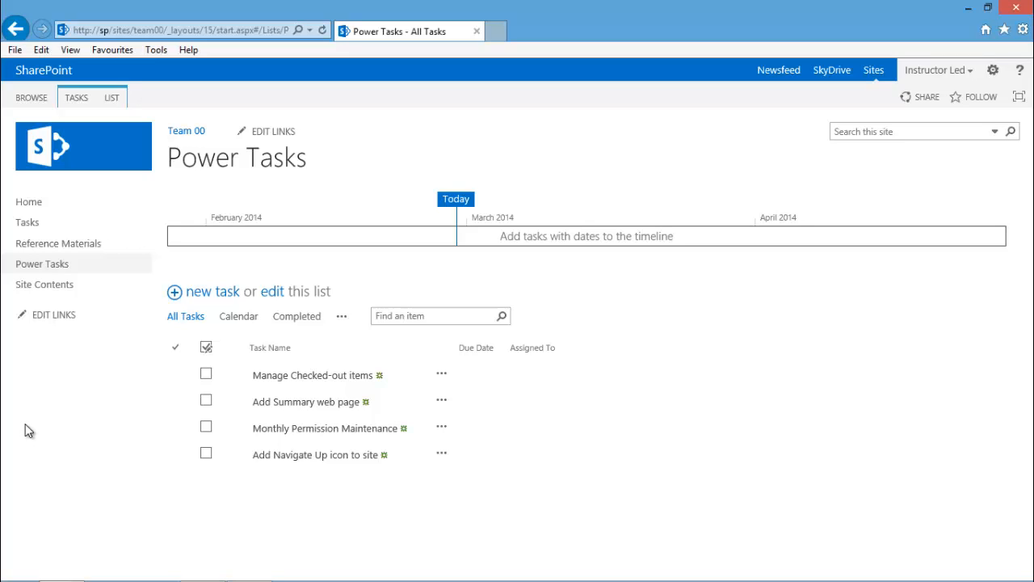
{"action": "left_click", "coordinate": [74, 154]}
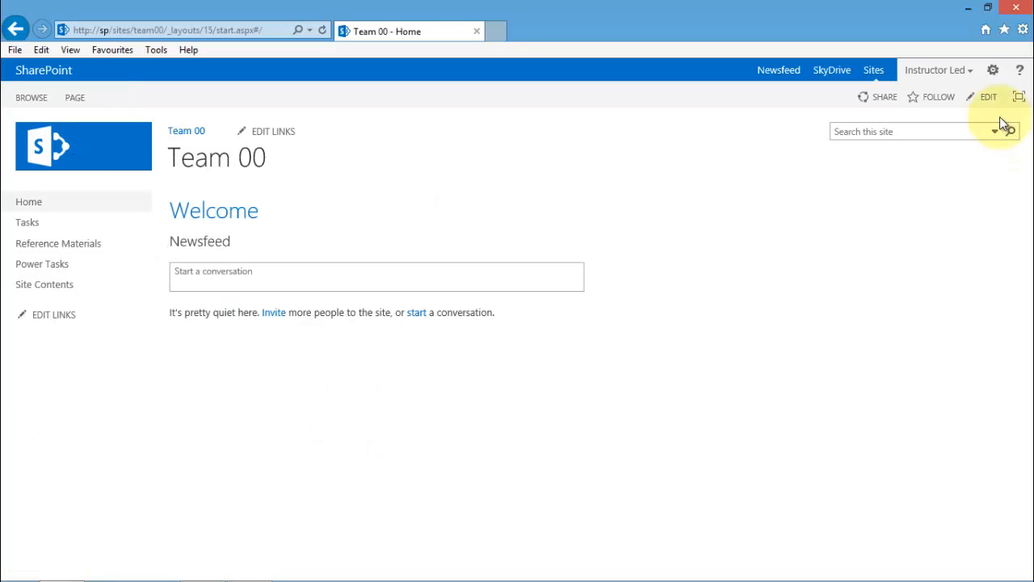
- Edit the Team 00 home page and insert the Power Tasks app part in the empty column beside the Site Feed
{"action": "left_click", "coordinate": [989, 98]}
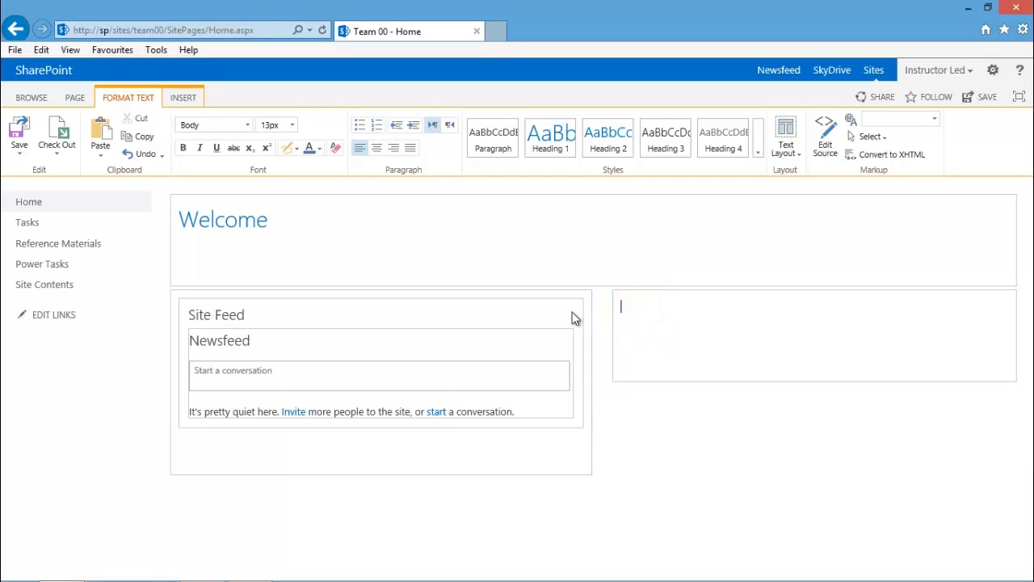
{"action": "left_click", "coordinate": [188, 99]}
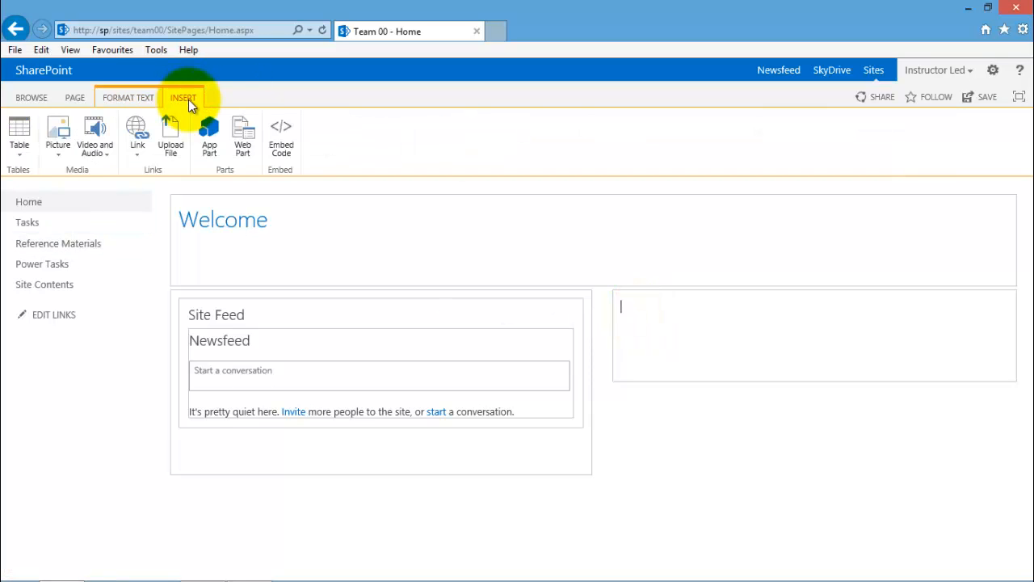
{"action": "left_click", "coordinate": [210, 138]}
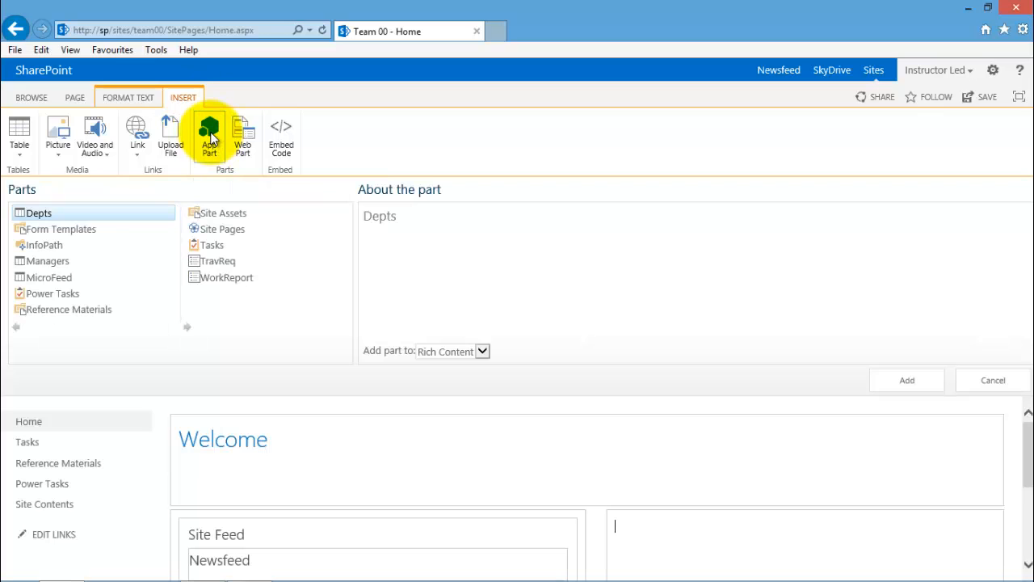
{"action": "left_click", "coordinate": [54, 297]}
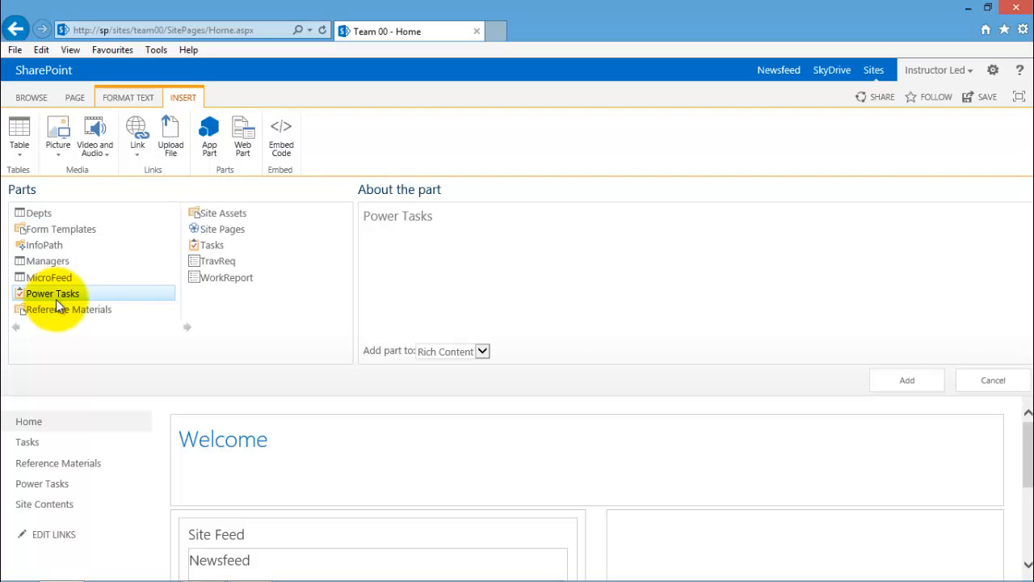
{"action": "left_click", "coordinate": [907, 380]}
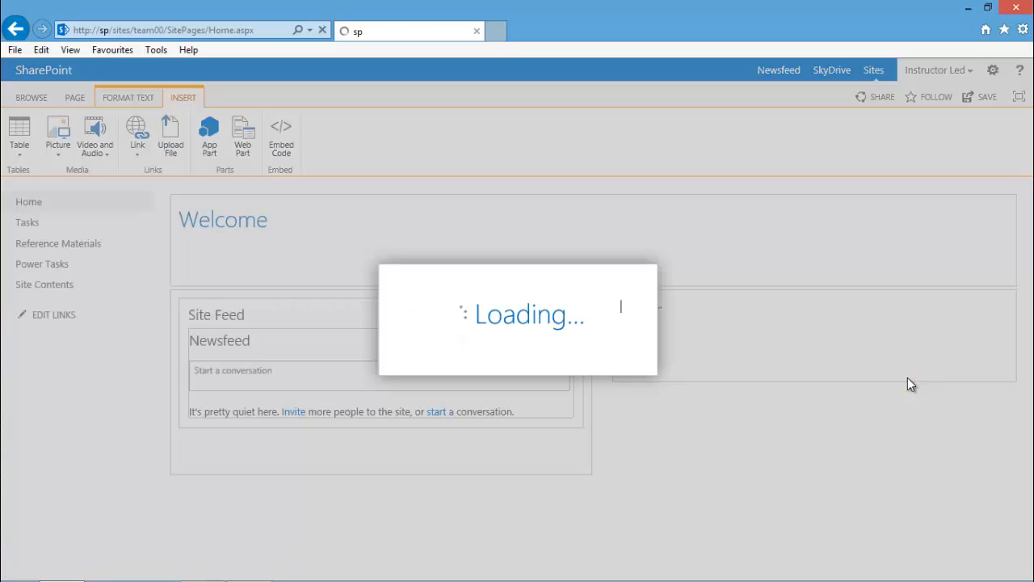
- Set the Power Tasks web part's target audience to Team 00 Power Users in its advanced properties and apply the change
{"action": "scroll", "coordinate": [907, 374], "scroll_direction": "down", "scroll_amount": 2}
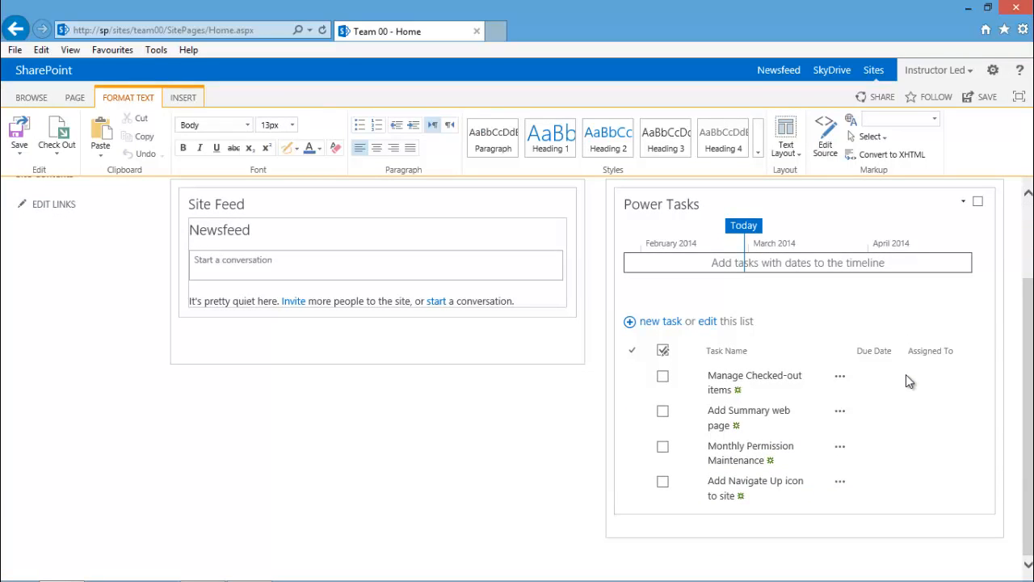
{"action": "left_click", "coordinate": [963, 202]}
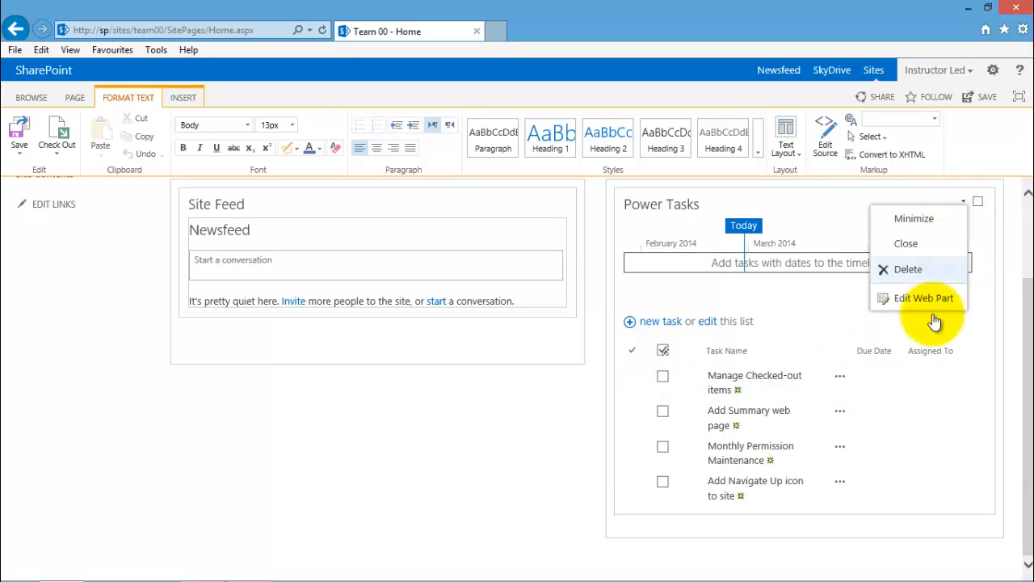
{"action": "left_click", "coordinate": [910, 298]}
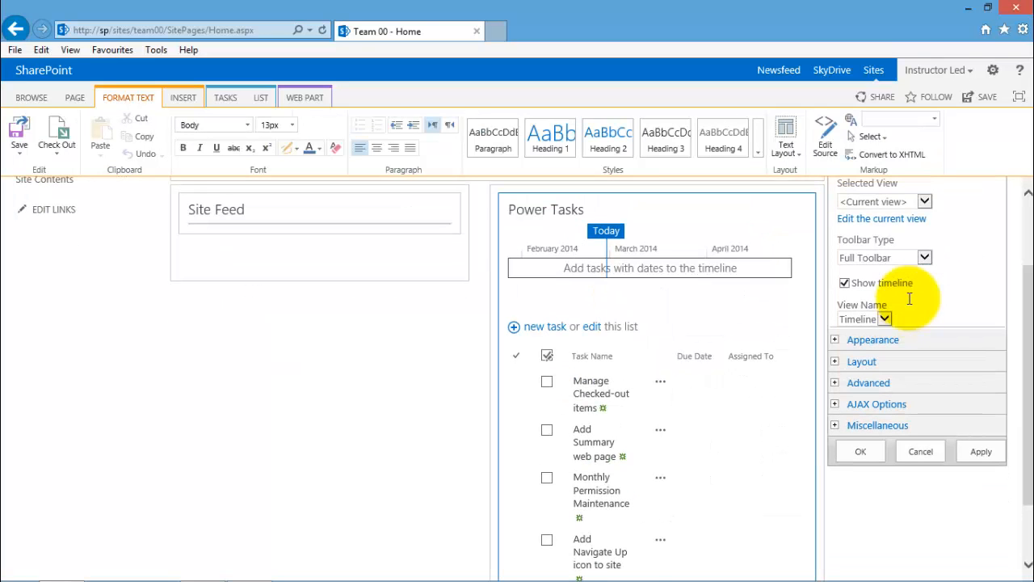
{"action": "left_click", "coordinate": [835, 383]}
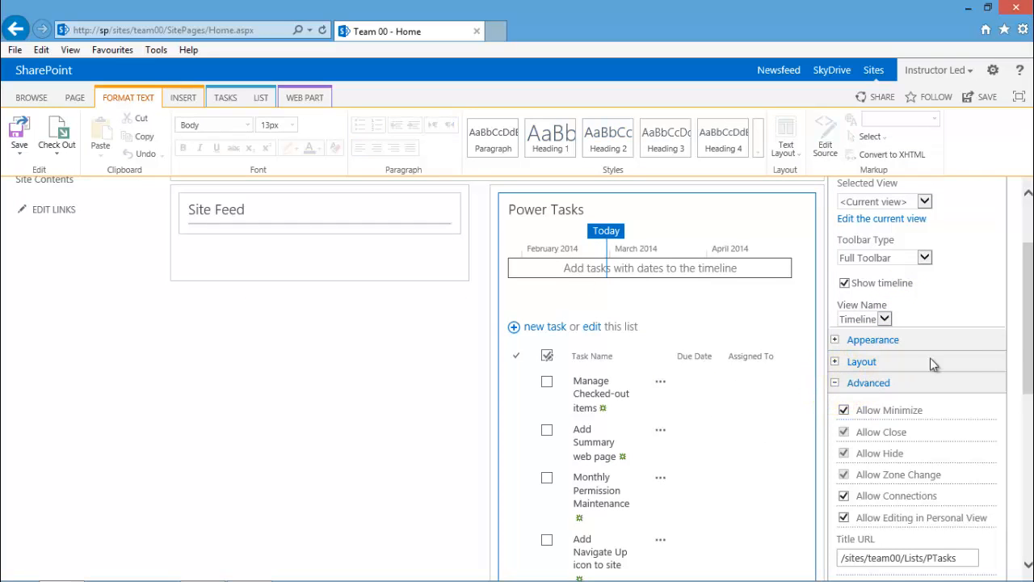
{"action": "left_click_drag", "start_coordinate": [1028, 311], "coordinate": [1027, 473]}
{"action": "left_click", "coordinate": [861, 464]}
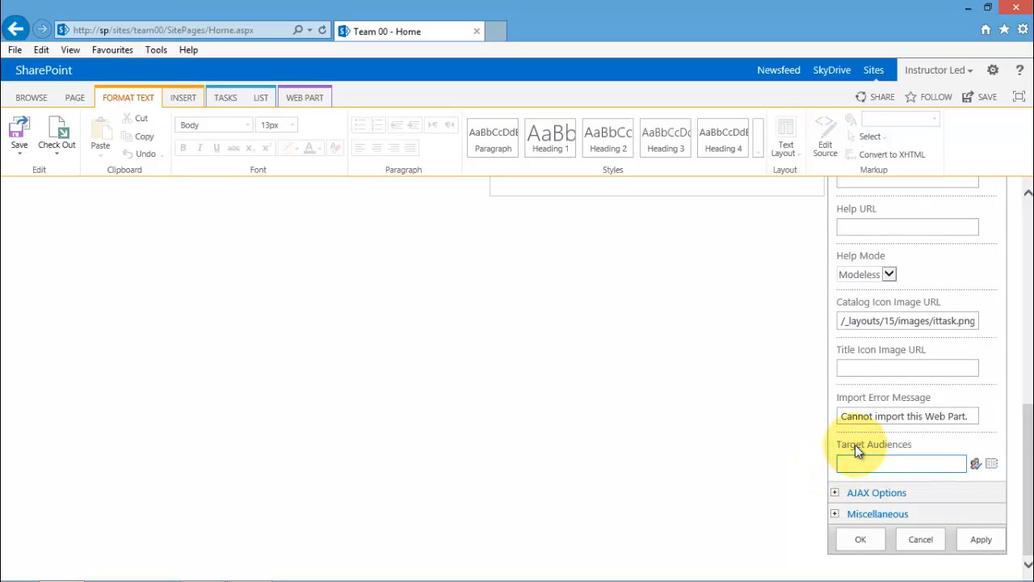
{"action": "type", "text": "power"}
{"action": "left_click", "coordinate": [976, 463]}
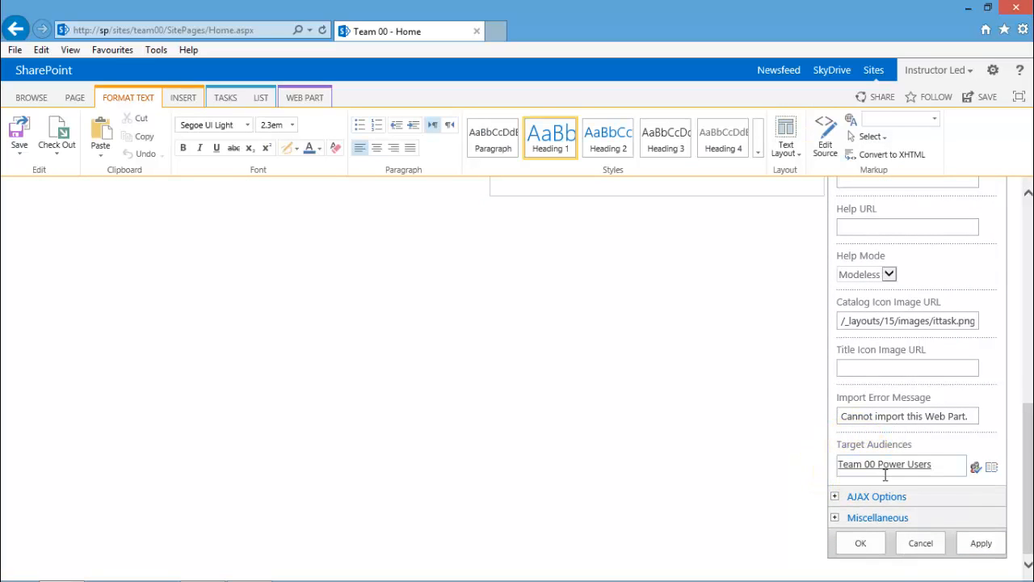
{"action": "scroll", "coordinate": [888, 482], "scroll_direction": "up", "scroll_amount": 3}
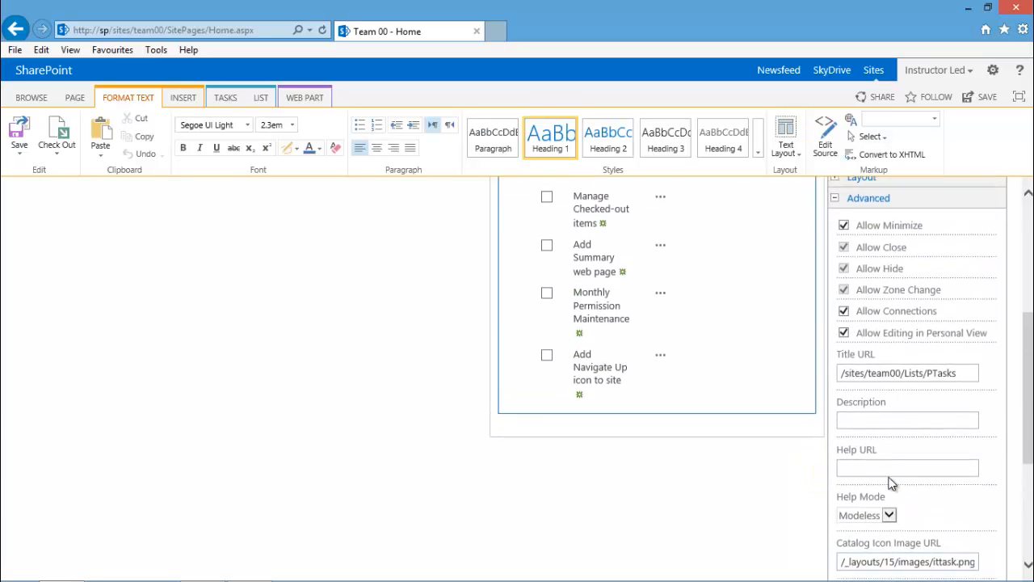
{"action": "scroll", "coordinate": [892, 482], "scroll_direction": "up", "scroll_amount": 2}
{"action": "scroll", "coordinate": [892, 482], "scroll_direction": "down", "scroll_amount": 5}
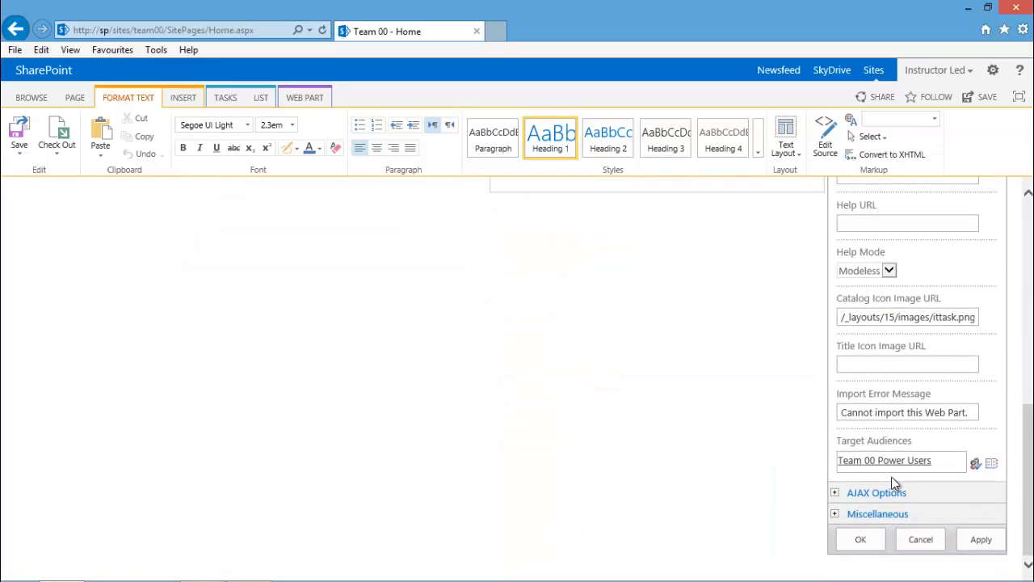
{"action": "left_click", "coordinate": [860, 544]}
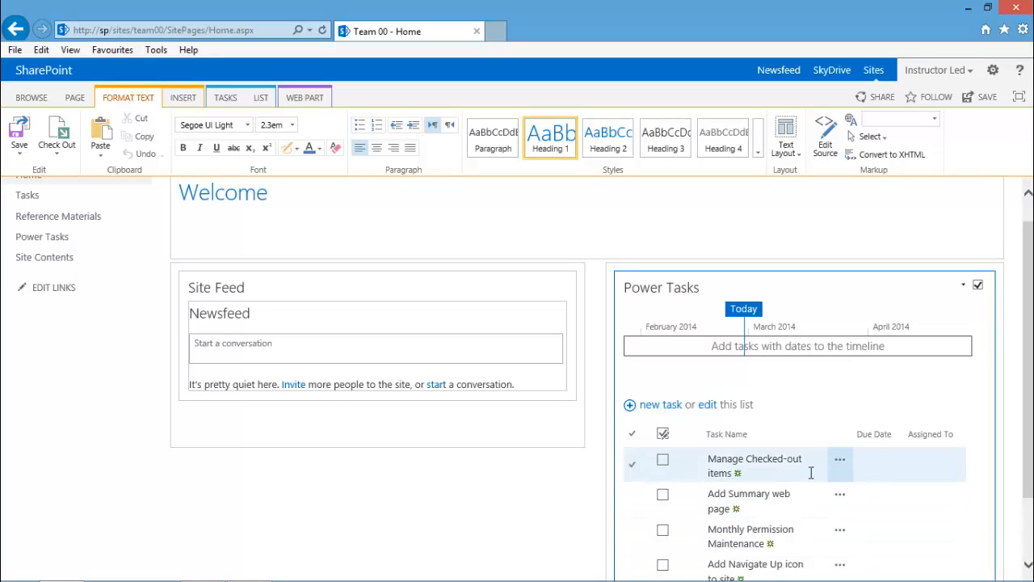
- Check the Power Tasks web part on the page and save the Team 00 home page
{"action": "scroll", "coordinate": [811, 472], "scroll_direction": "down", "scroll_amount": 2}
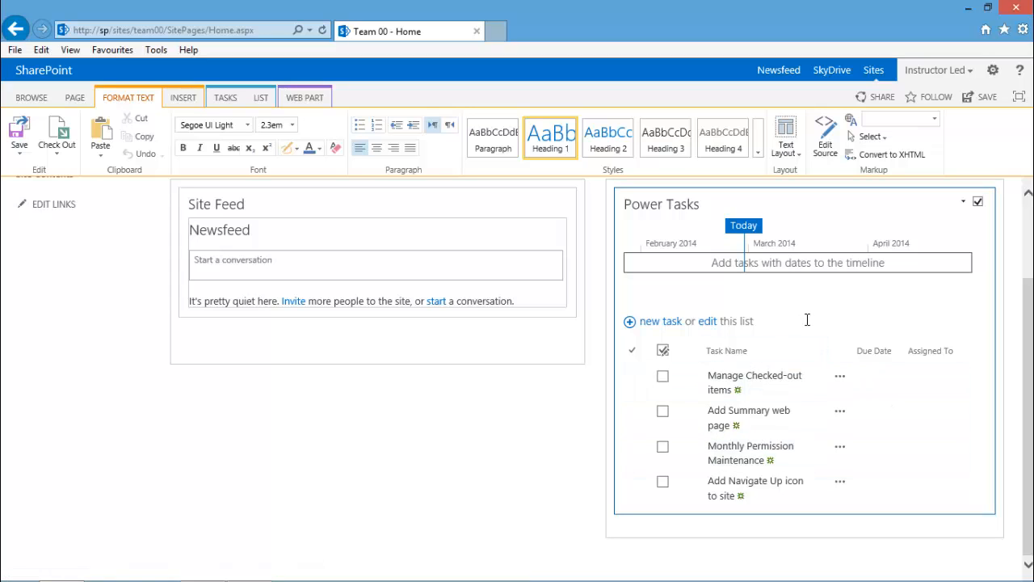
{"action": "scroll", "coordinate": [807, 320], "scroll_direction": "up", "scroll_amount": 3}
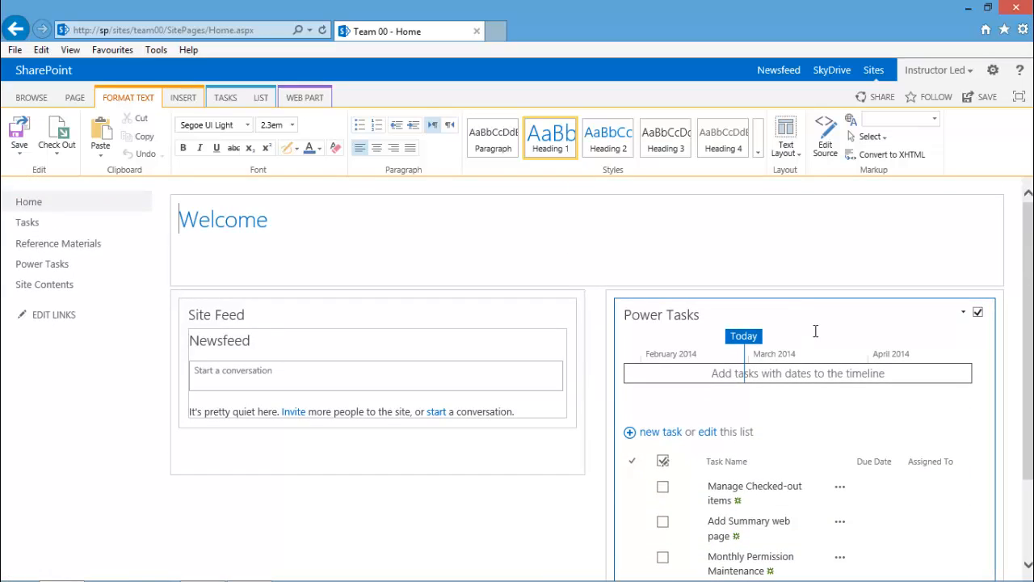
{"action": "left_click", "coordinate": [16, 134]}
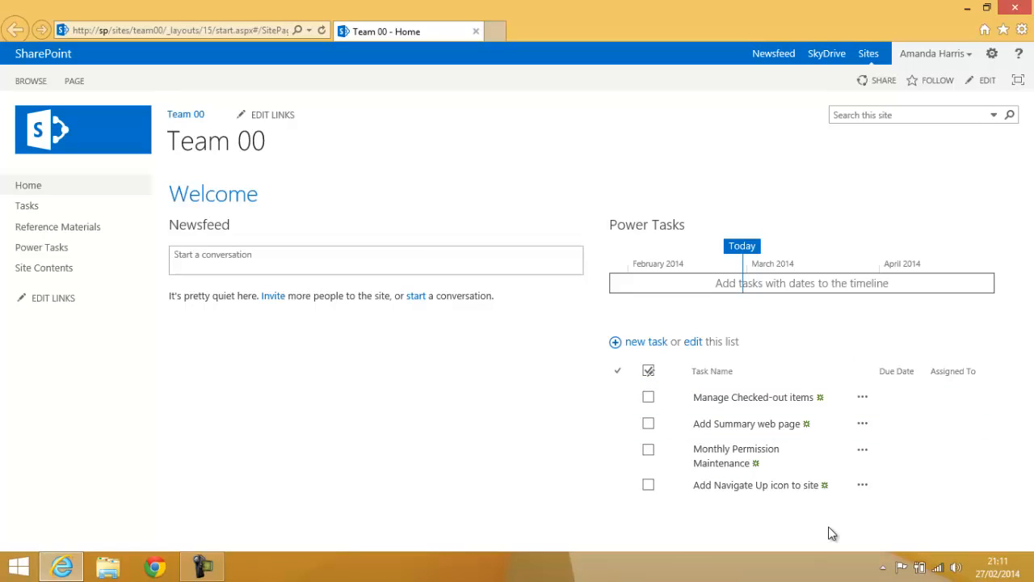
- Open the Team 00 home page for editing as the power user and examine the Power Tasks web part
{"action": "left_click", "coordinate": [984, 85]}
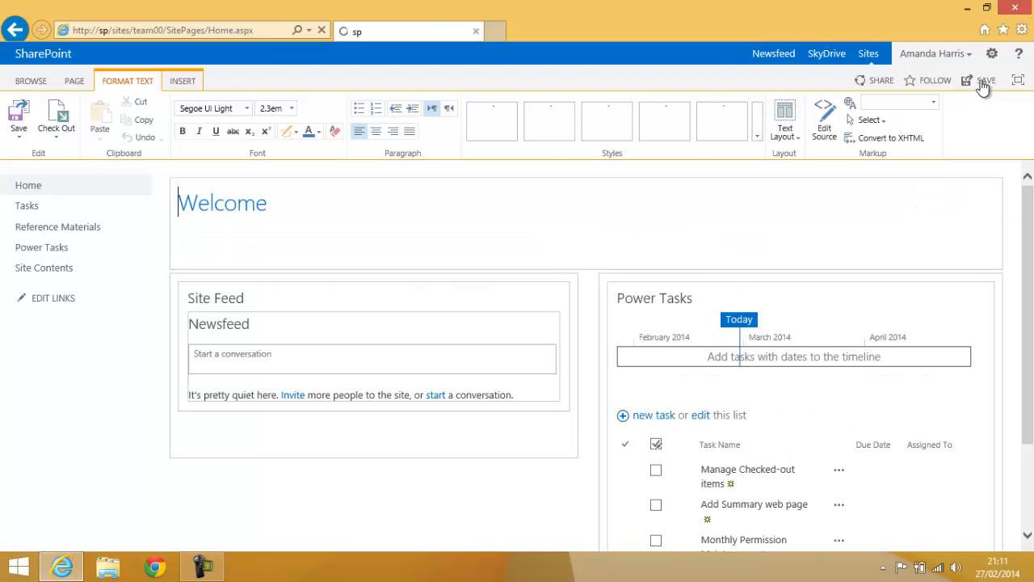
{"action": "scroll", "coordinate": [898, 216], "scroll_direction": "down", "scroll_amount": 1}
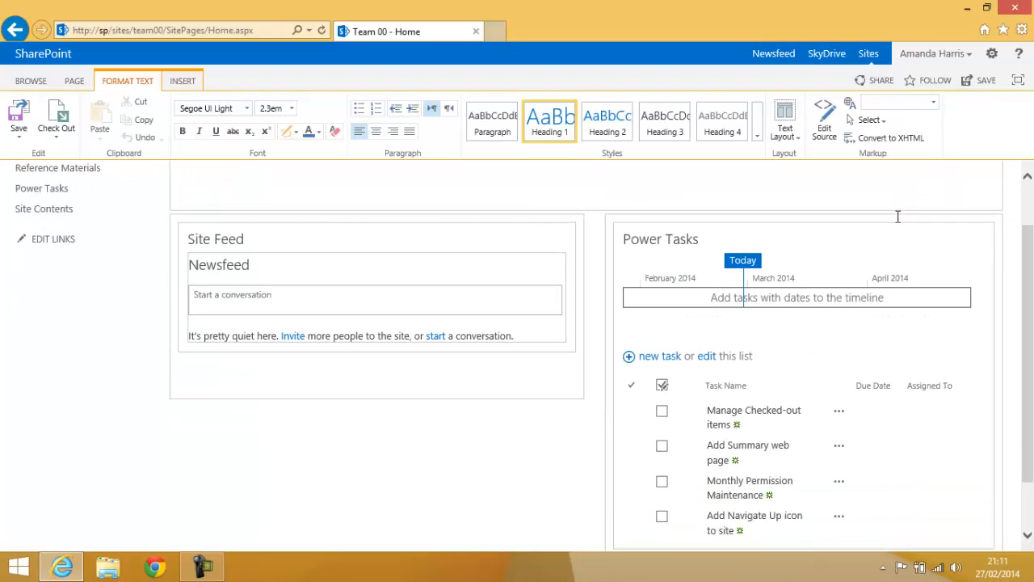
{"action": "scroll", "coordinate": [897, 217], "scroll_direction": "down", "scroll_amount": 1}
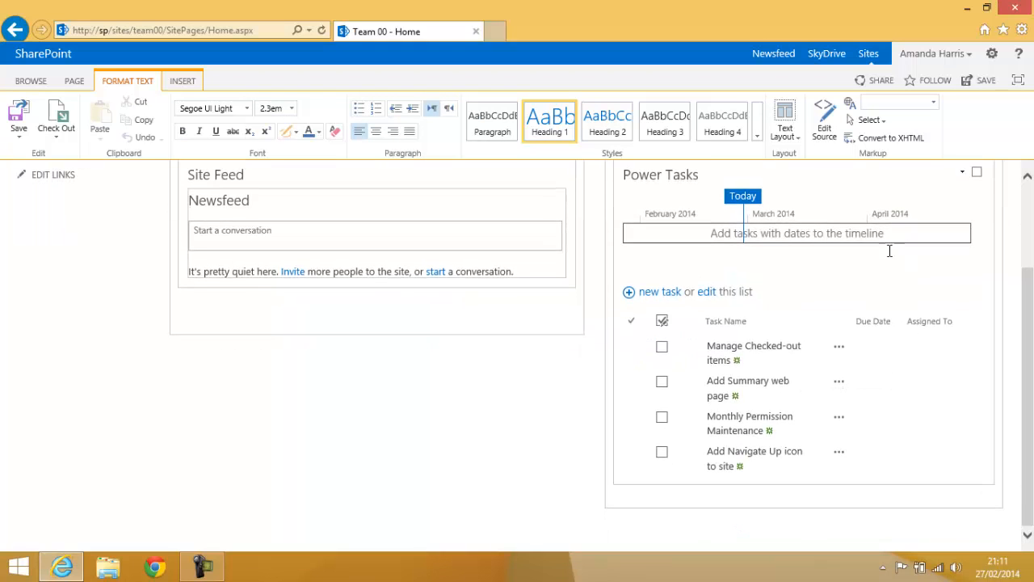
{"action": "scroll", "coordinate": [899, 347], "scroll_direction": "up", "scroll_amount": 2}
{"action": "scroll", "coordinate": [889, 335], "scroll_direction": "down", "scroll_amount": 2}
{"action": "scroll", "coordinate": [887, 333], "scroll_direction": "up", "scroll_amount": 2}
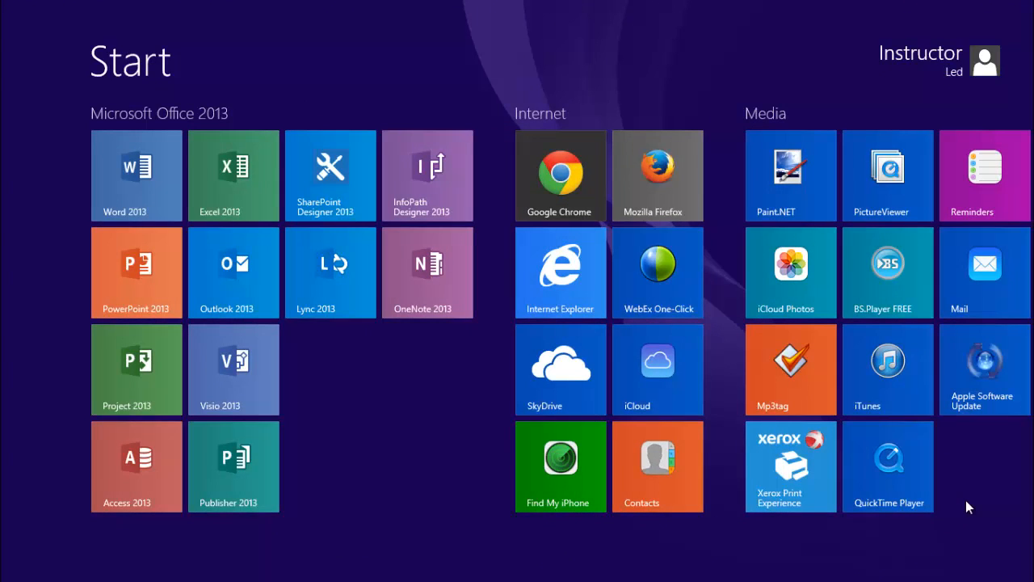
- Return to the instructor's session and open the Team 00 home page for editing
{"action": "key", "text": "super"}
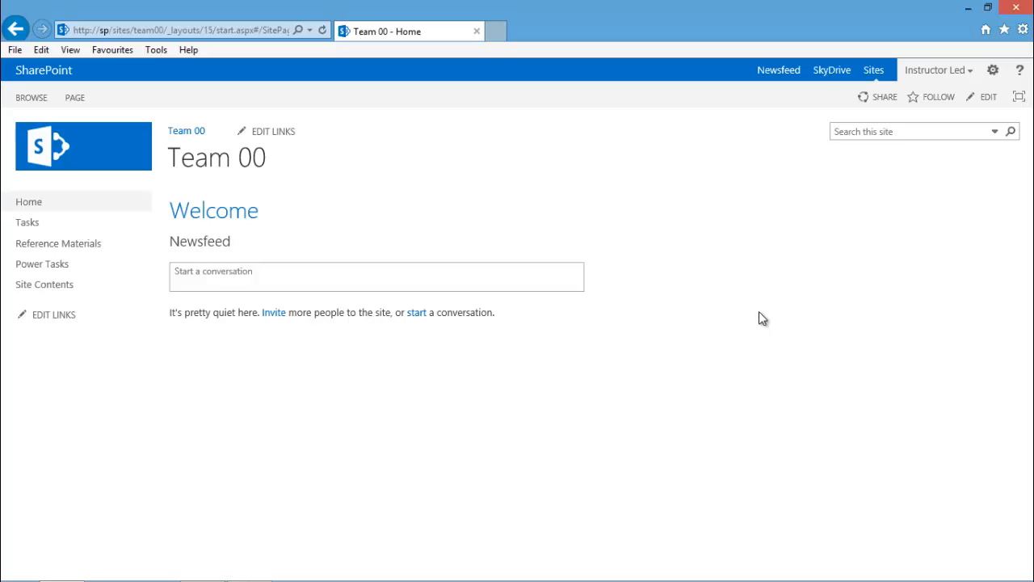
{"action": "left_click", "coordinate": [988, 99]}
- Show the browser tabs on a separate row to make room for the full page address
{"action": "left_click", "coordinate": [225, 29]}
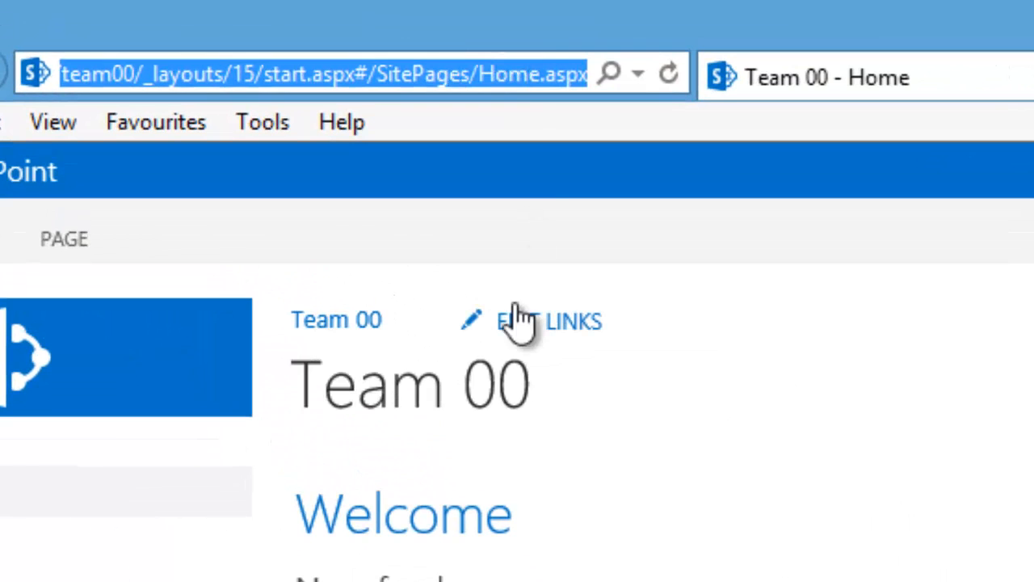
{"action": "right_click", "coordinate": [617, 35]}
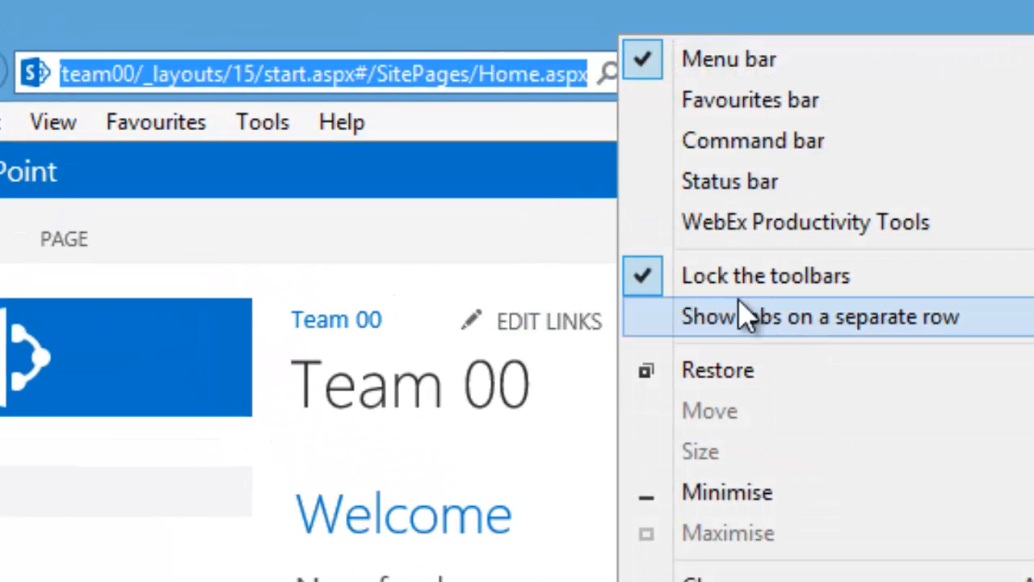
{"action": "left_click", "coordinate": [753, 321]}
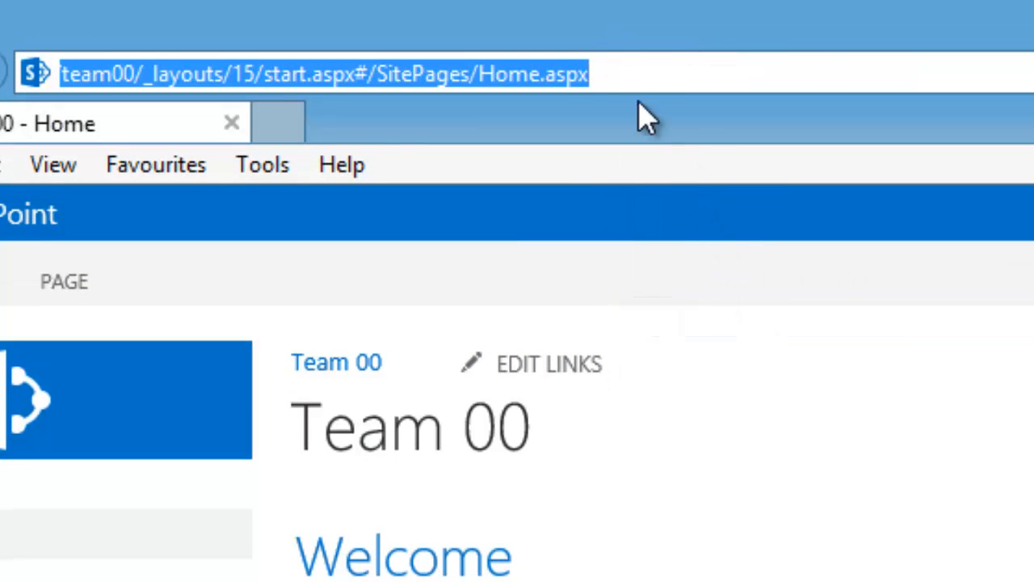
- Open the home page's Web Part Page Maintenance view by appending ?contents=1 to the page address
{"action": "left_click", "coordinate": [626, 75]}
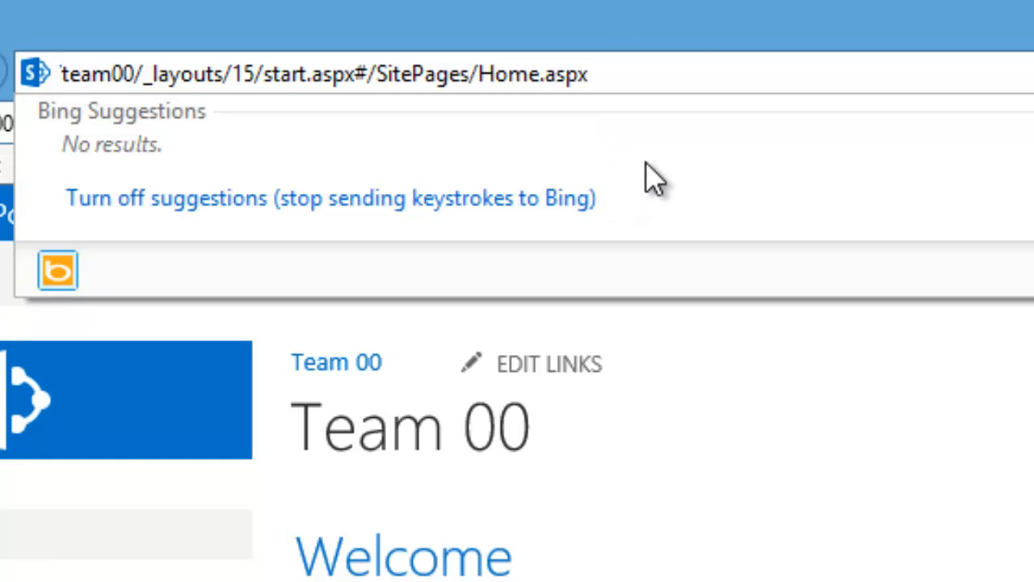
{"action": "type", "text": "?conten"}
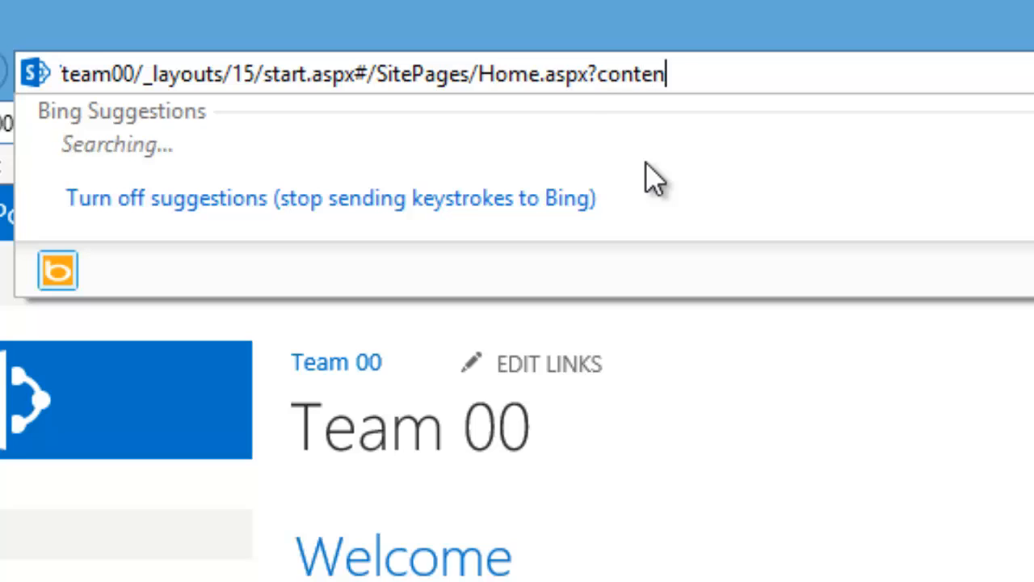
{"action": "type", "text": "ts=1"}
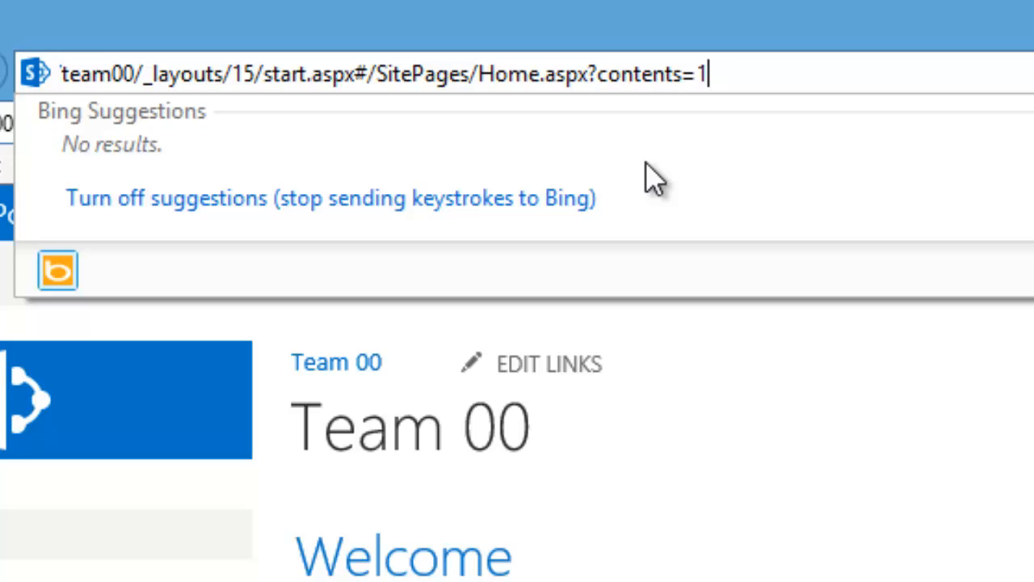
{"action": "key", "text": "Return"}
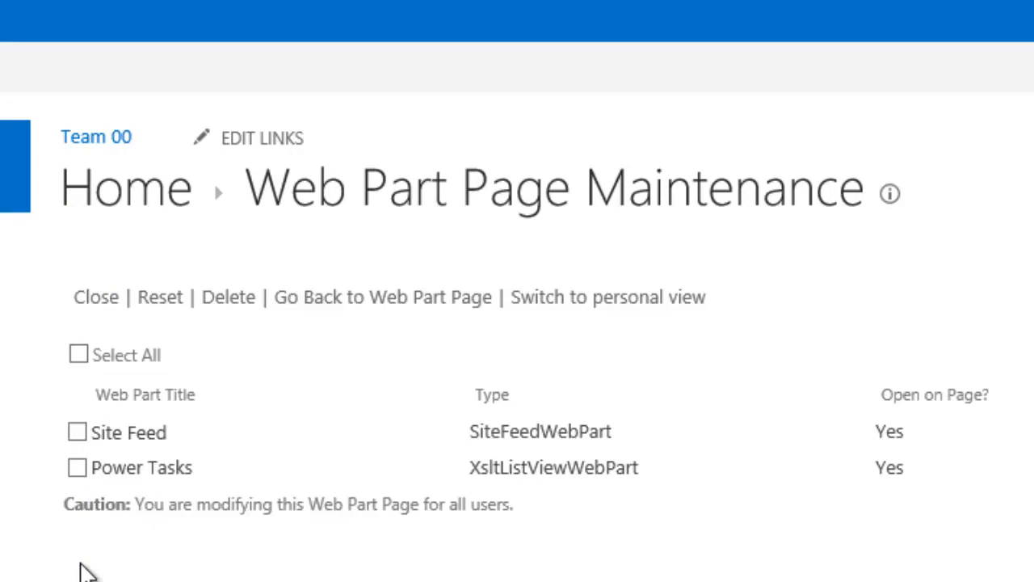
- Close the Power Tasks web part for all users and return to the Team 00 home page
{"action": "left_click", "coordinate": [78, 469]}
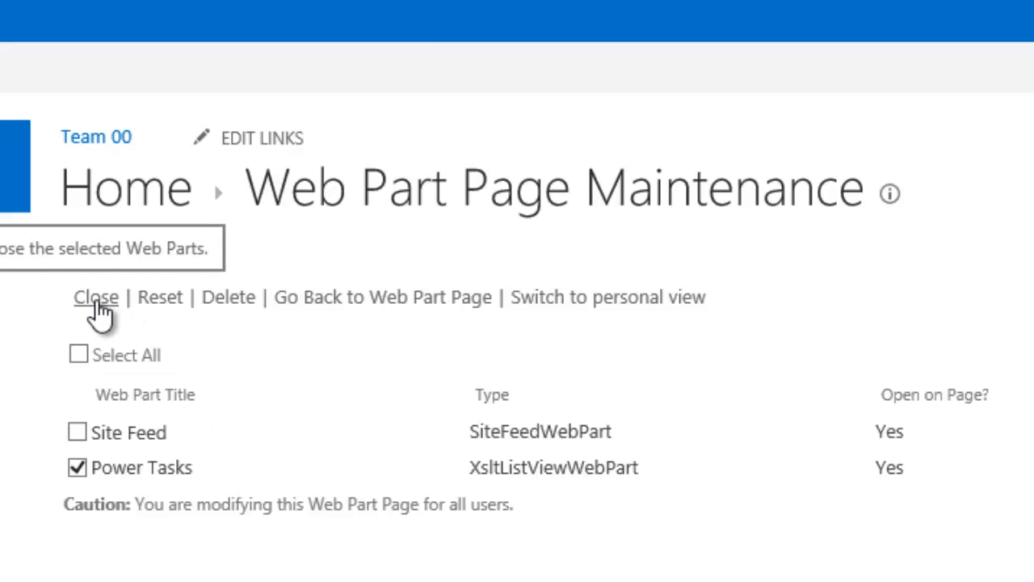
{"action": "left_click", "coordinate": [98, 310]}
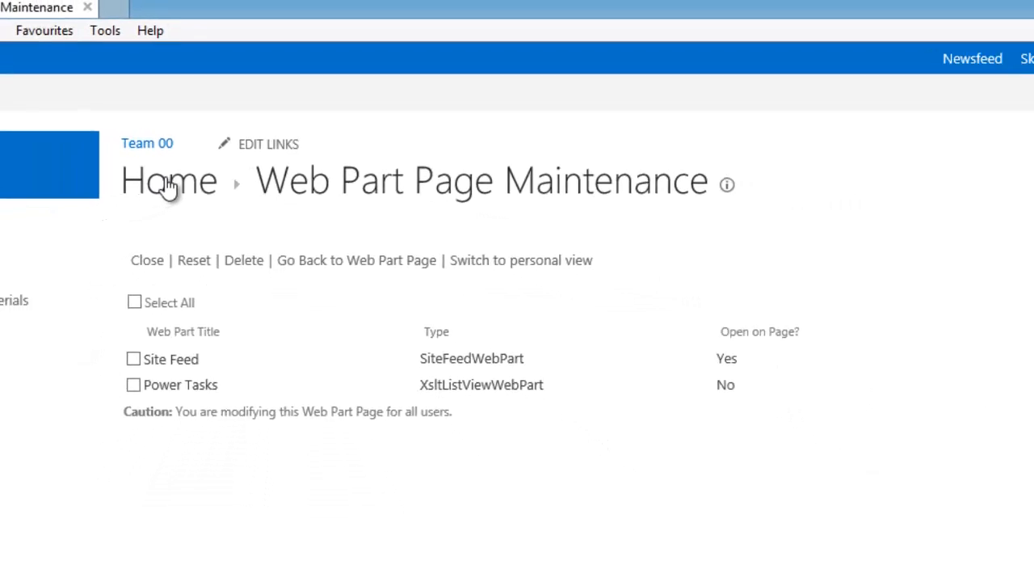
{"action": "left_click", "coordinate": [168, 185]}
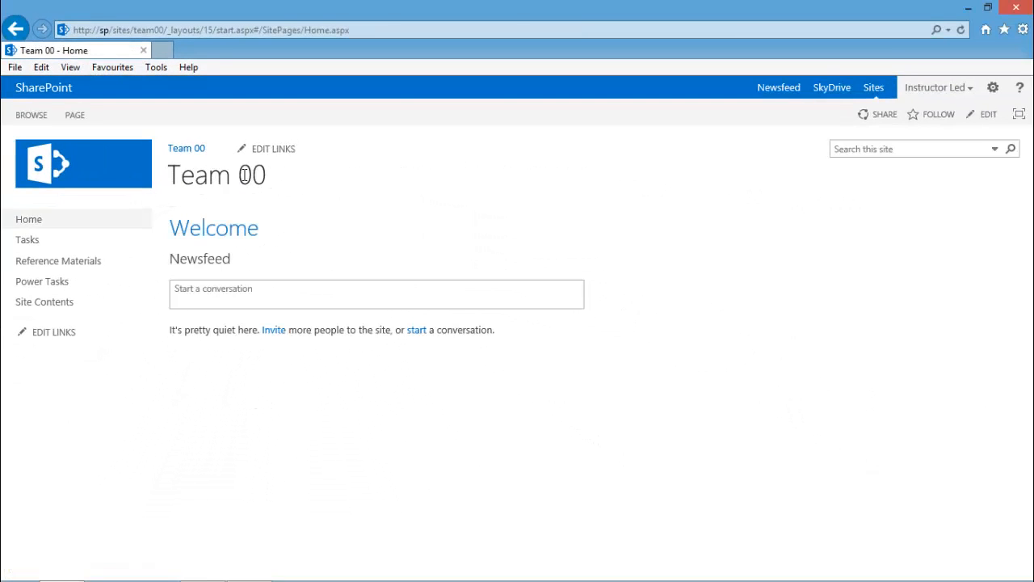
- Open the Team 00 home page for editing and list the closed web parts available to insert
{"action": "left_click", "coordinate": [989, 115]}
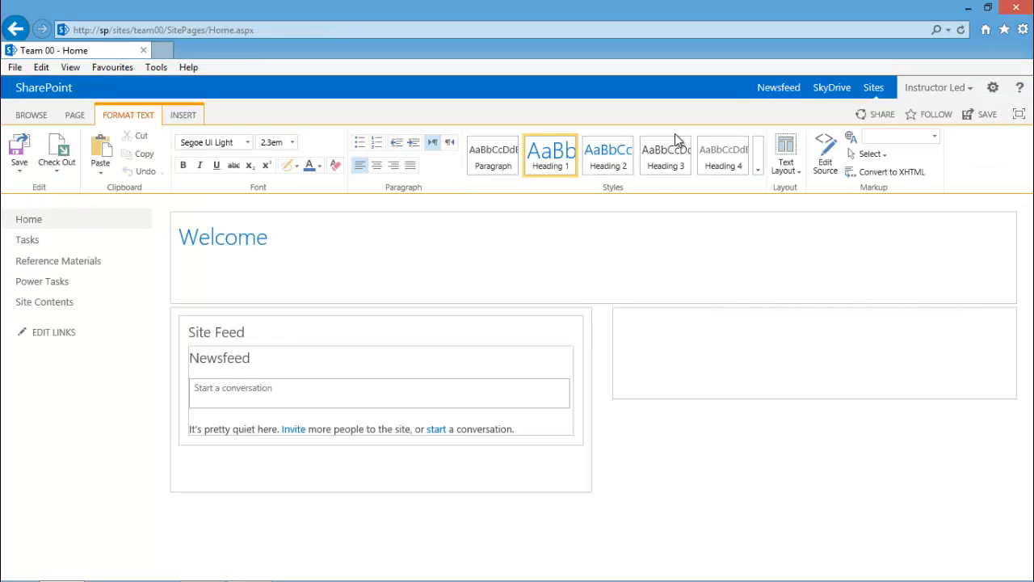
{"action": "left_click", "coordinate": [185, 116]}
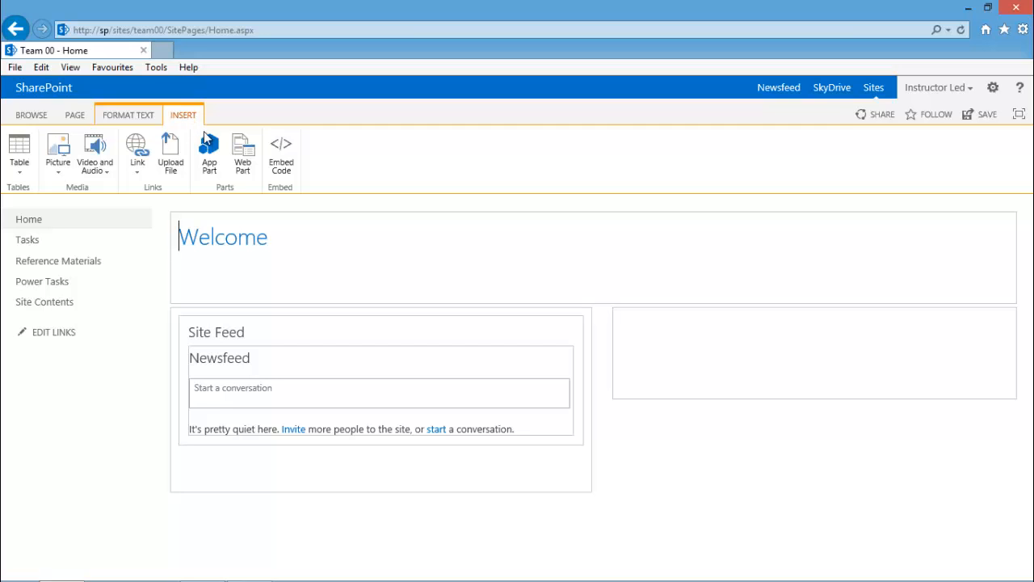
{"action": "left_click", "coordinate": [243, 163]}
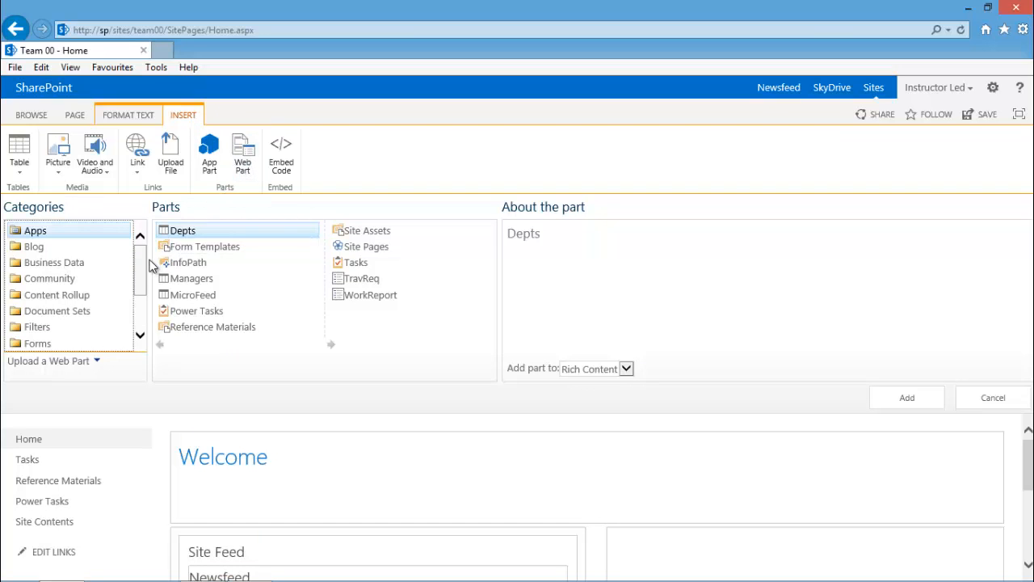
{"action": "scroll", "coordinate": [137, 276], "scroll_direction": "down", "scroll_amount": 3}
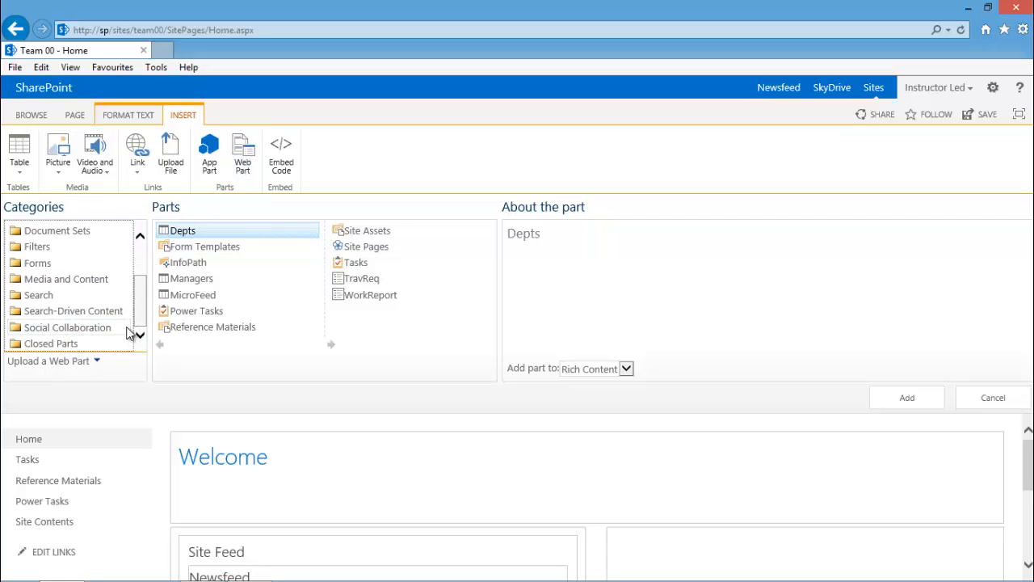
{"action": "left_click", "coordinate": [42, 346]}
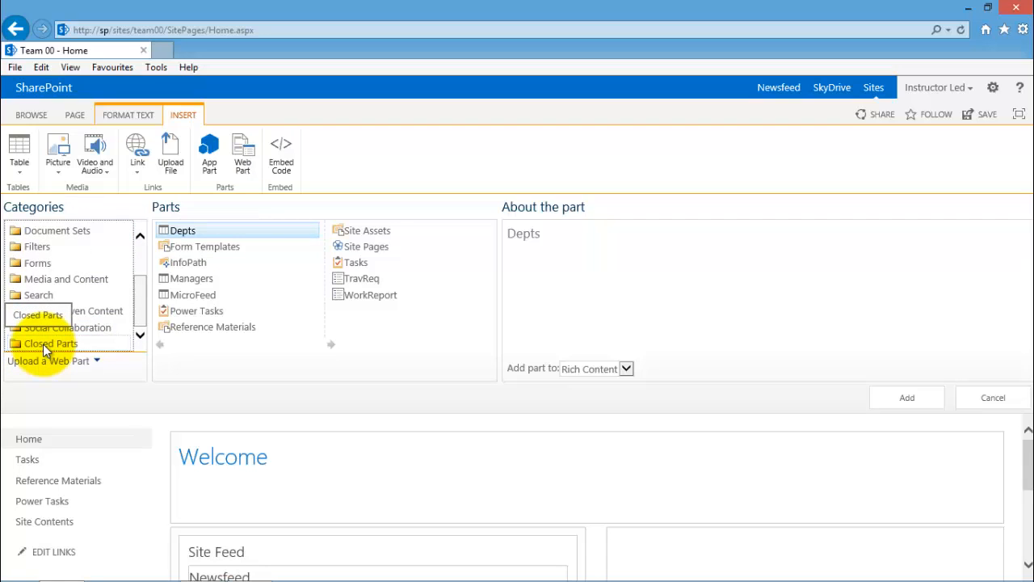
{"action": "left_click", "coordinate": [44, 345]}
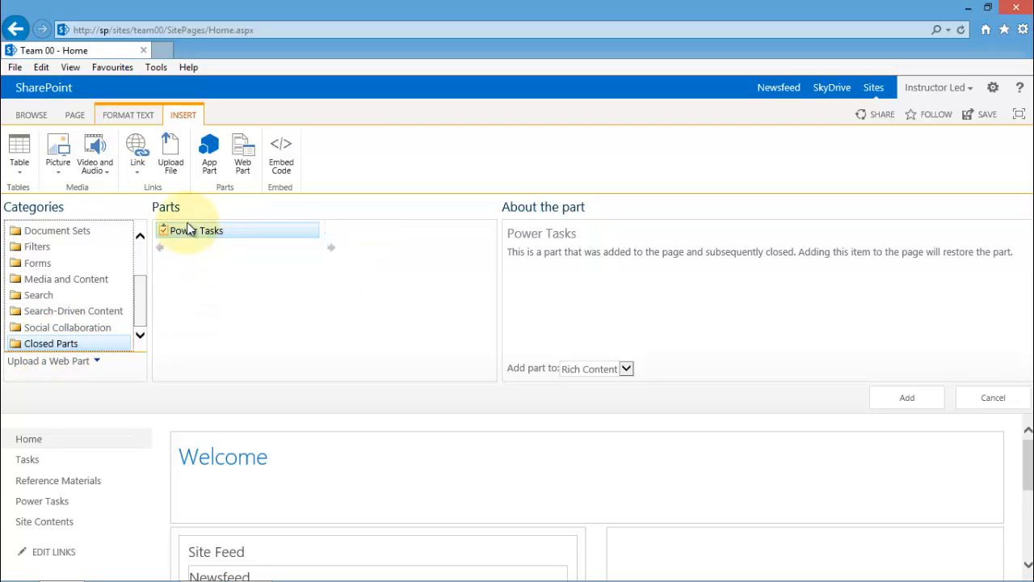
- Restore the closed Power Tasks web part into the empty column beside the Site Feed
{"action": "left_click", "coordinate": [656, 530]}
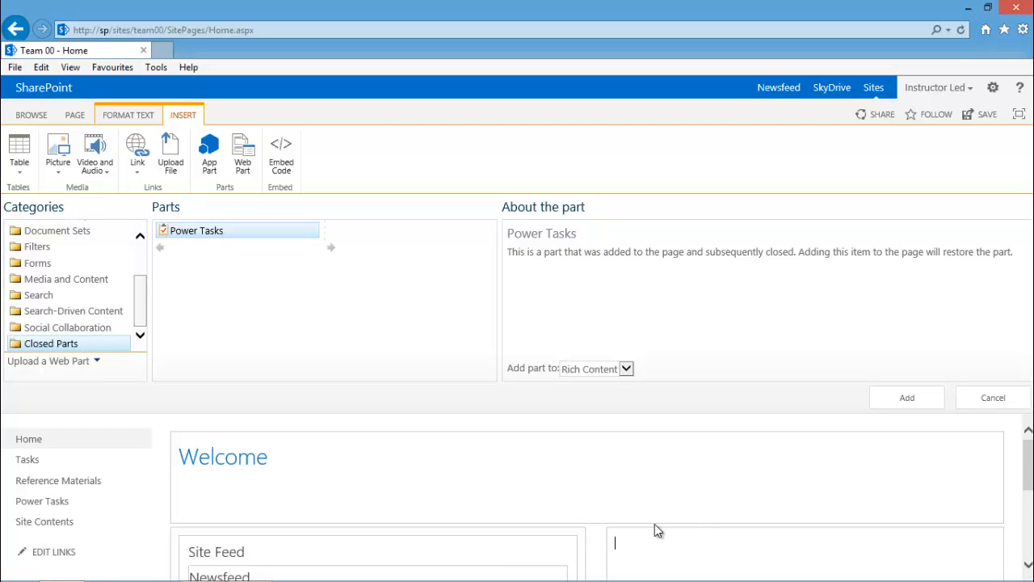
{"action": "left_click", "coordinate": [183, 233]}
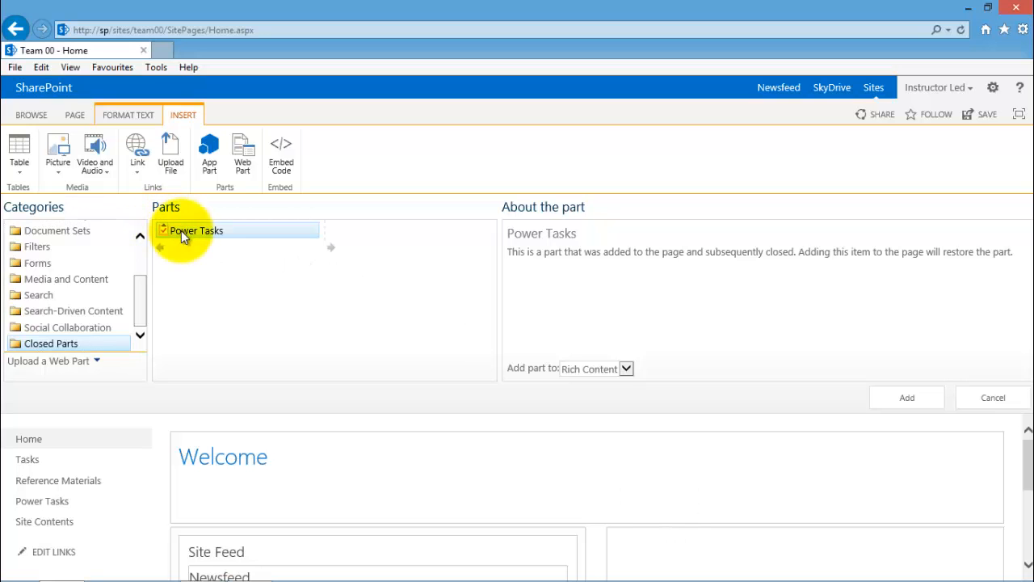
{"action": "left_click", "coordinate": [904, 397]}
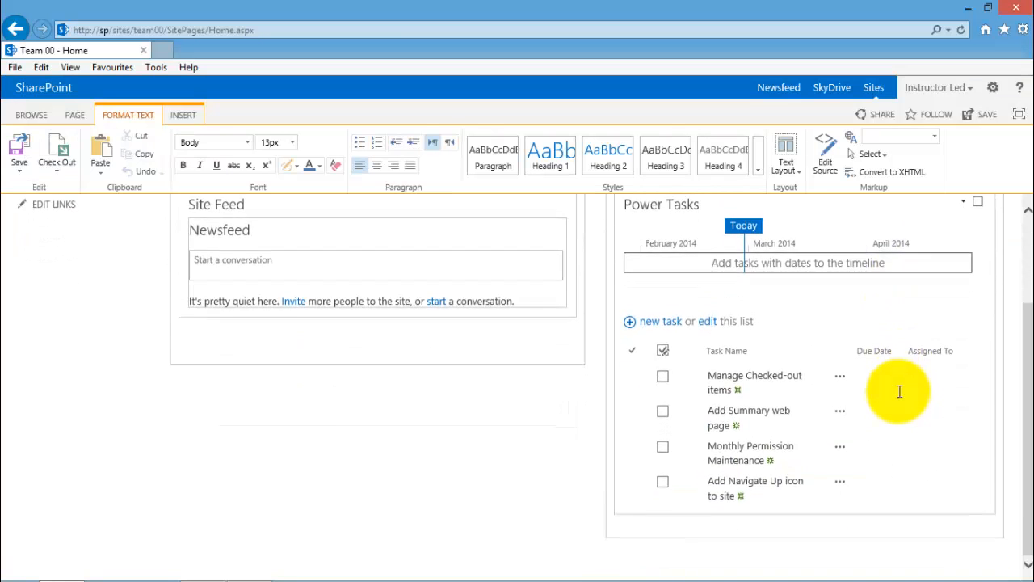
- Check the Target Audiences setting in the Power Tasks web part's advanced properties, then accept the properties
{"action": "scroll", "coordinate": [899, 391], "scroll_direction": "up", "scroll_amount": 1}
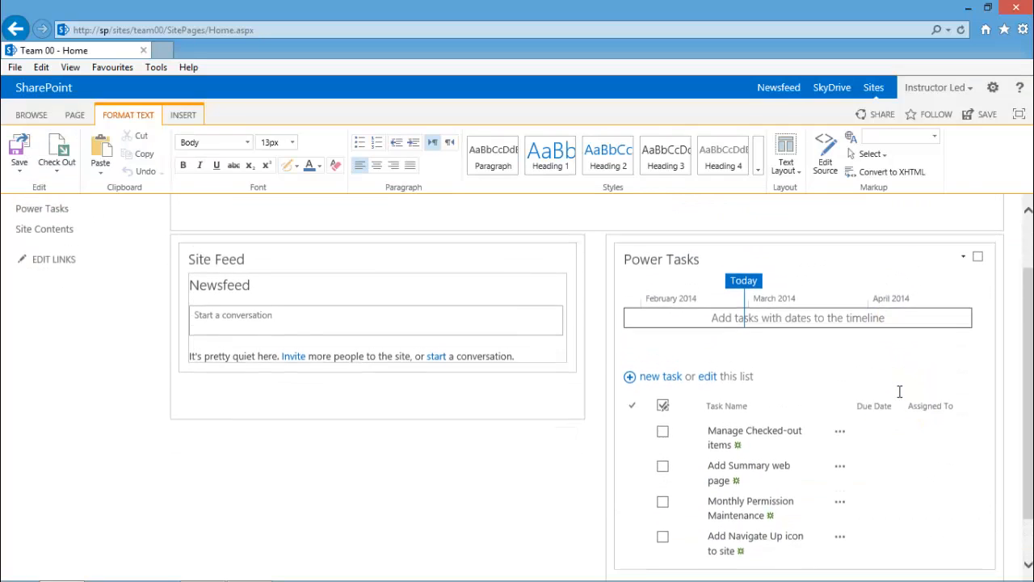
{"action": "left_click", "coordinate": [964, 263]}
{"action": "left_click", "coordinate": [931, 353]}
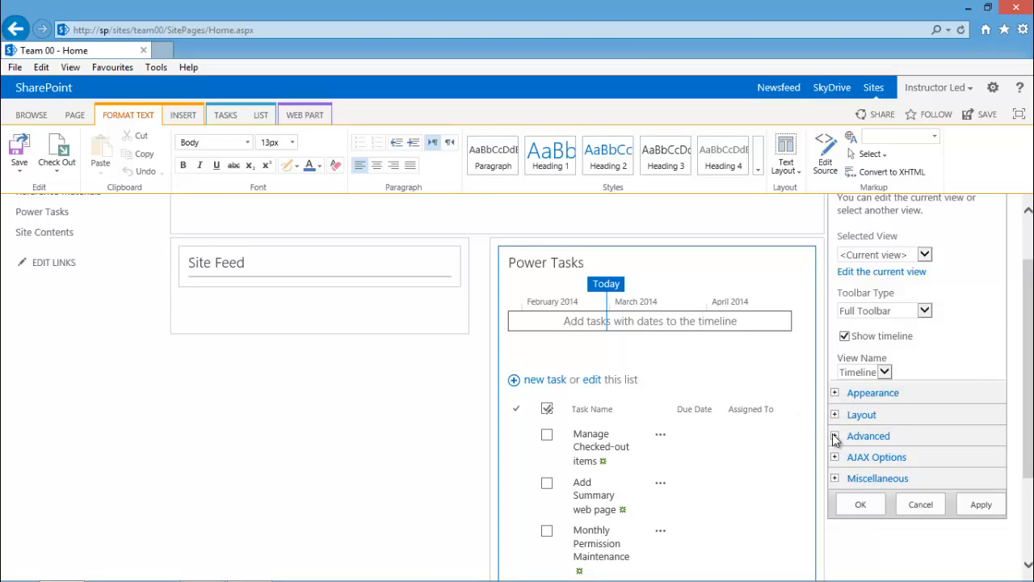
{"action": "left_click", "coordinate": [835, 436]}
{"action": "left_click_drag", "start_coordinate": [1029, 331], "coordinate": [1028, 514]}
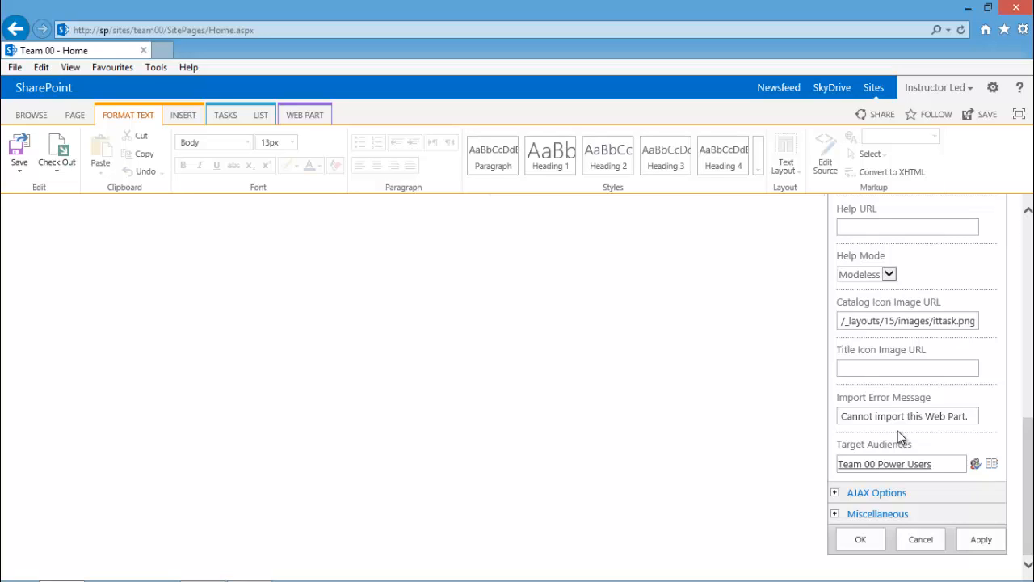
{"action": "left_click", "coordinate": [872, 539]}
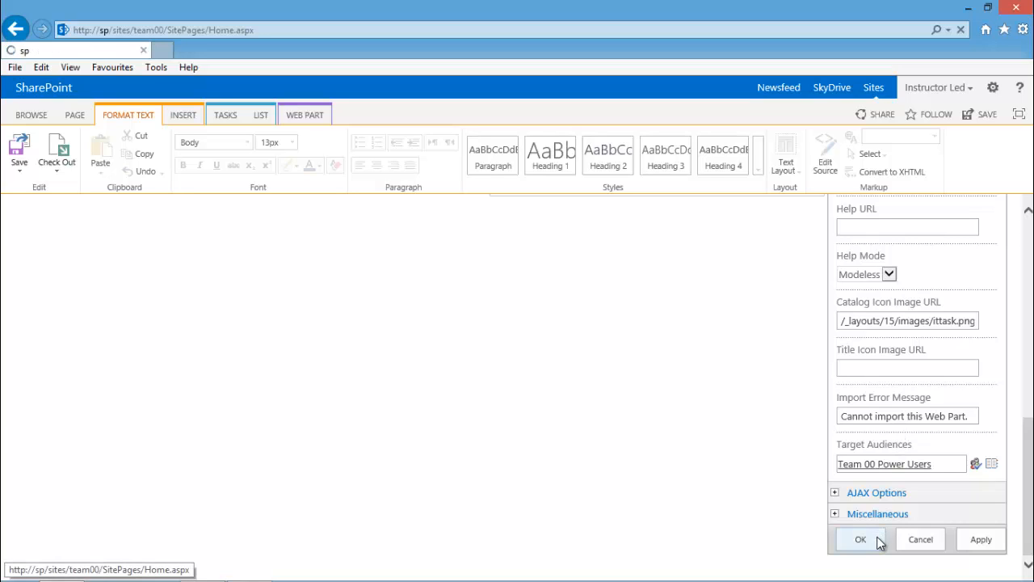